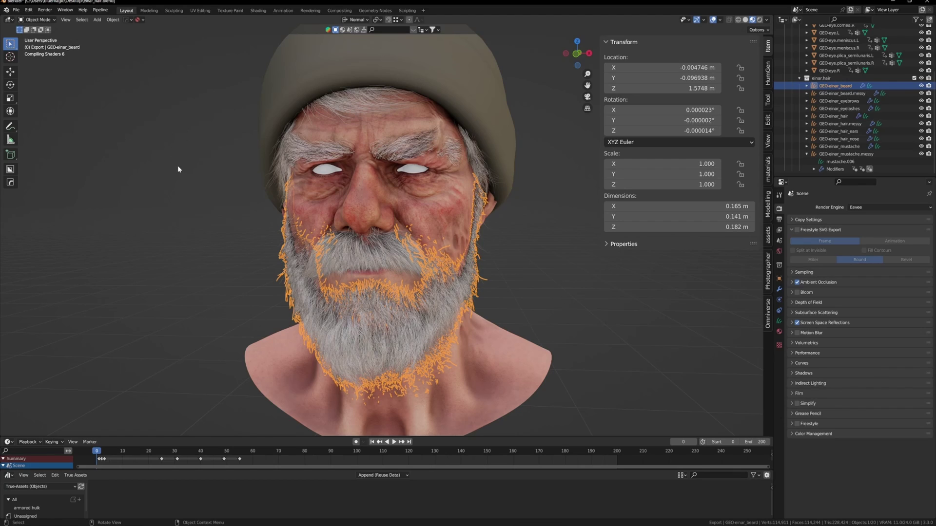
left_click(171, 181)
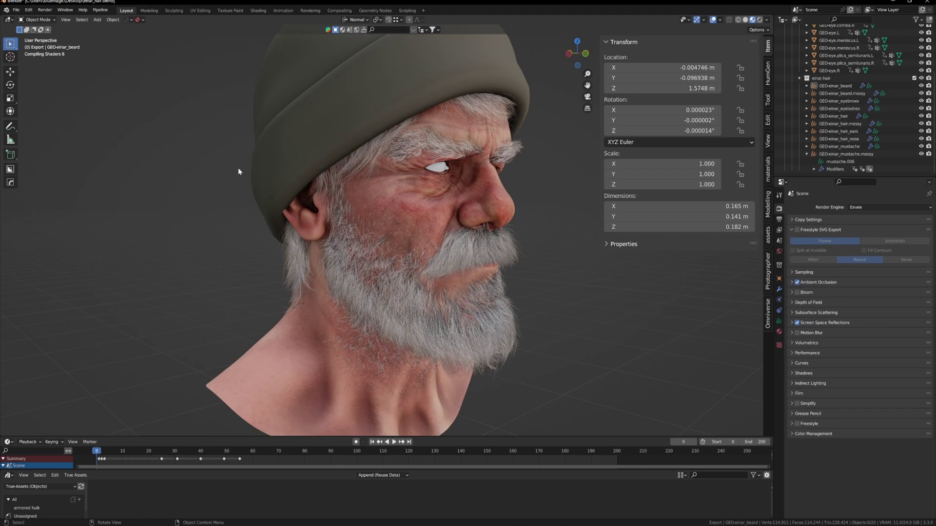
left_click(99, 10)
mouse_move(106, 34)
middle_click_drag(569, 258, 247, 232)
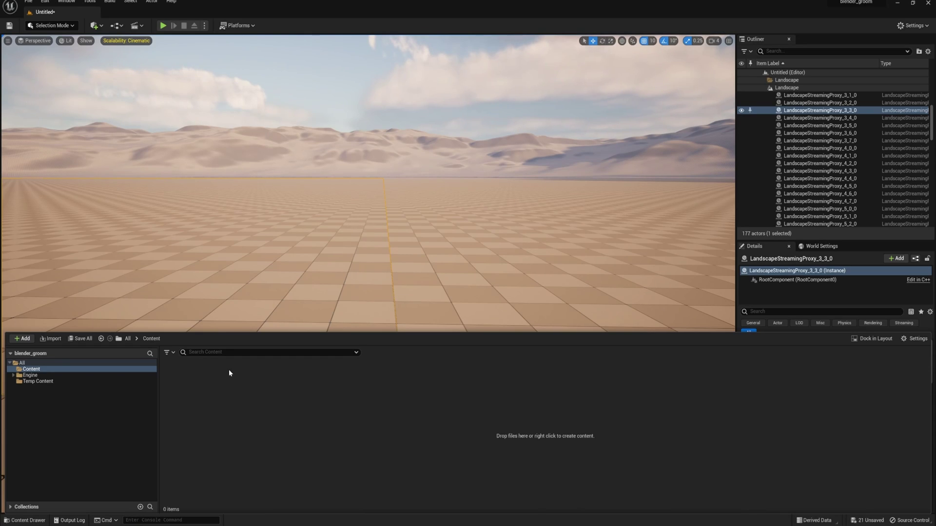
- Switch from Unreal's Content folder to Blender and send the Export collection with the CH-einar character to Unreal
left_click(28, 370)
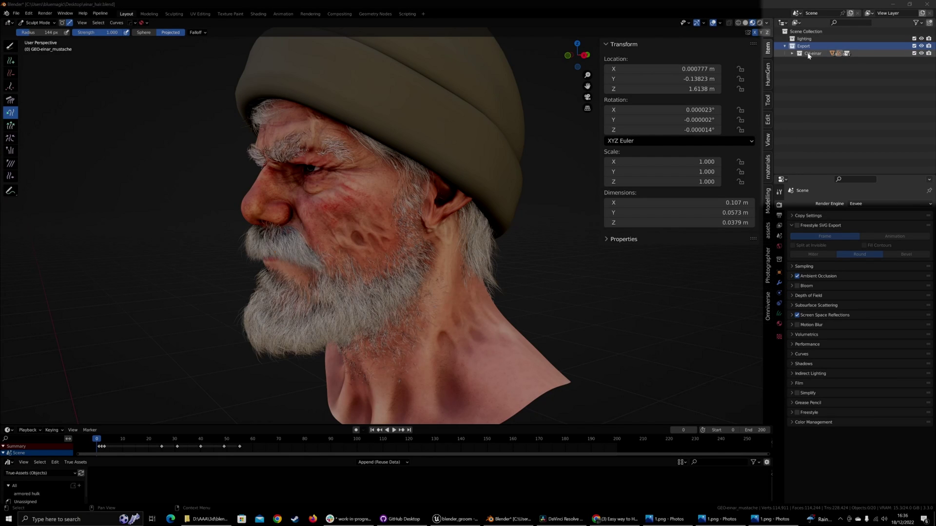
left_click(806, 53)
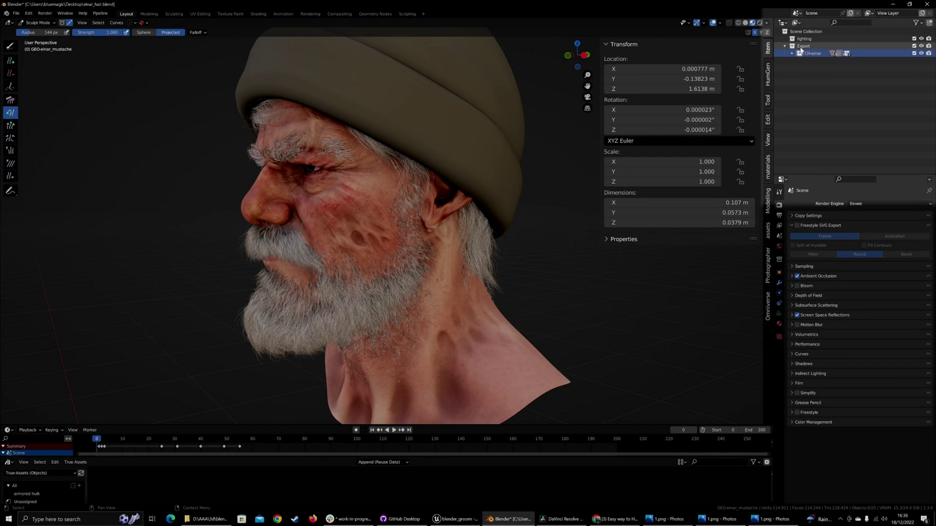
left_click(802, 47)
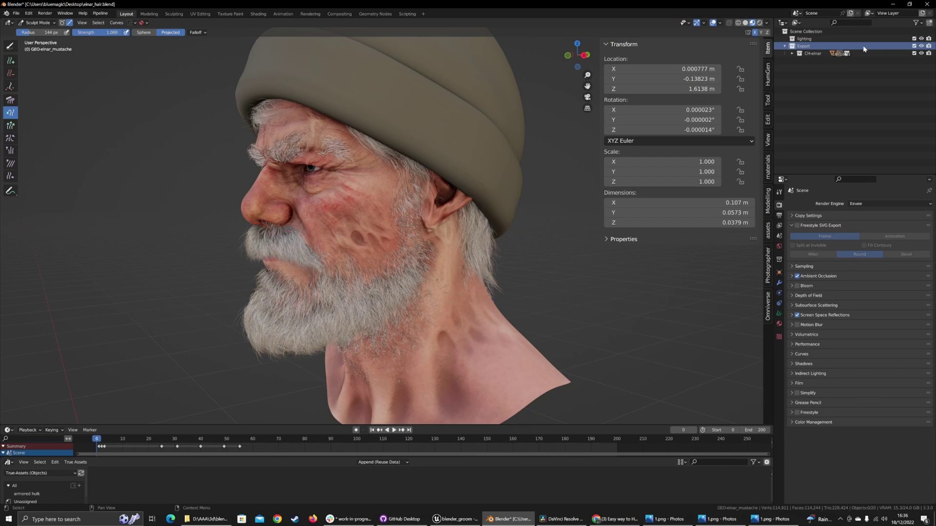
left_click(100, 14)
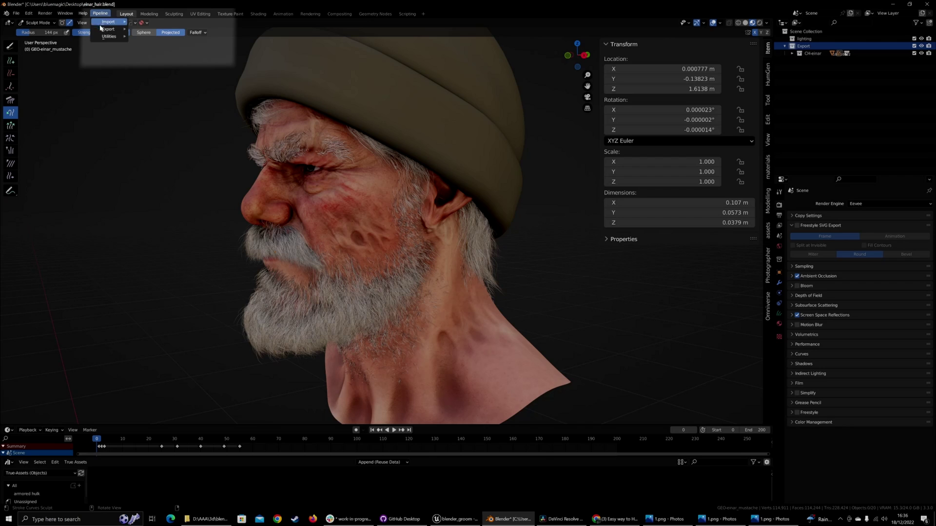
mouse_move(107, 30)
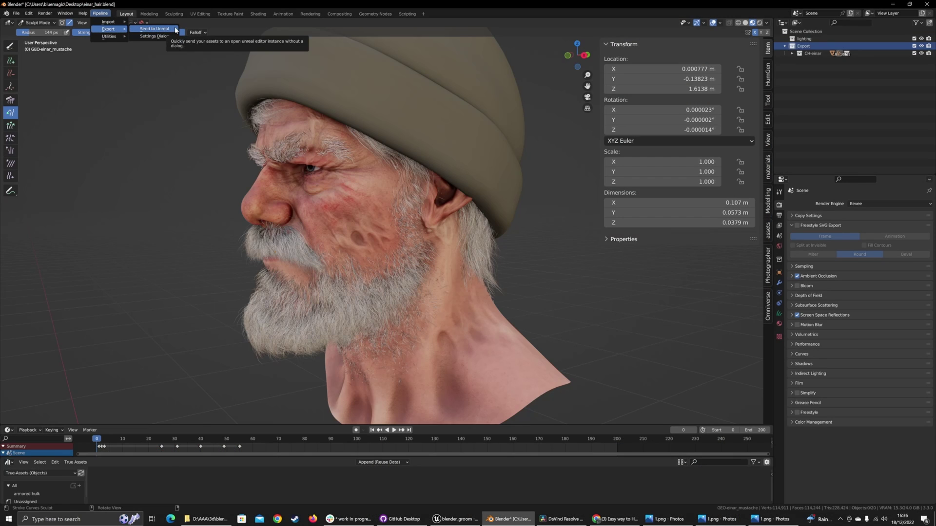
left_click(175, 30)
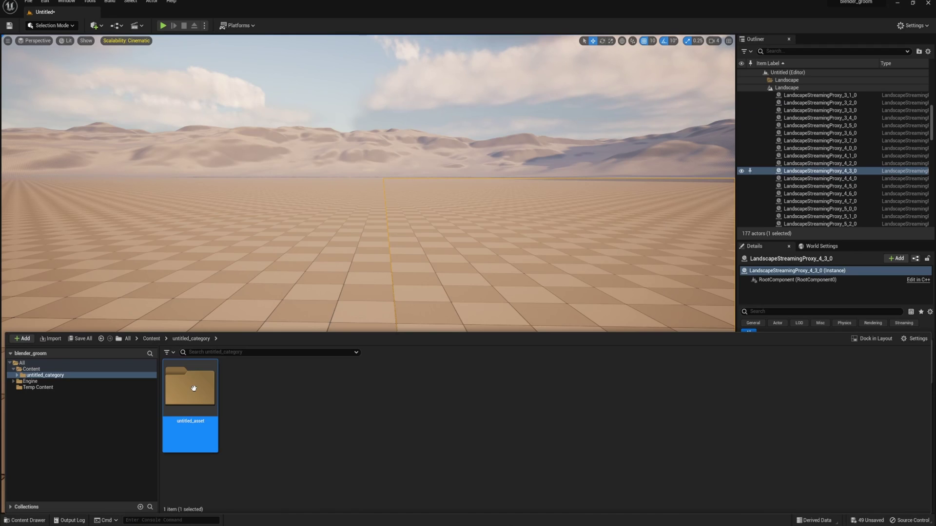
- Place all static meshes from the untitled_asset folder in the Unreal level and reset their location to the origin
double_click(194, 388)
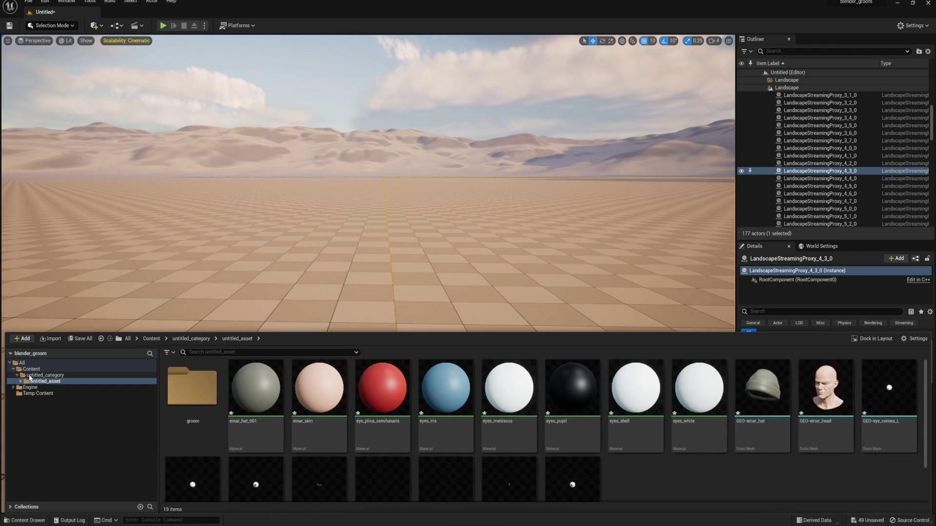
left_click(761, 397)
scroll(671, 438, "down", 1)
scroll(671, 439, "up", 1)
left_click(572, 470, "shift")
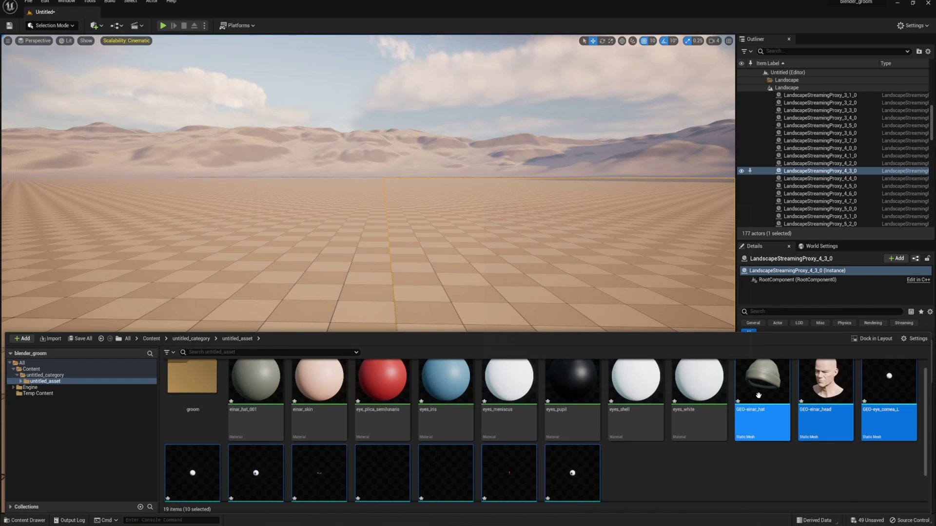
left_click_drag(758, 395, 385, 414)
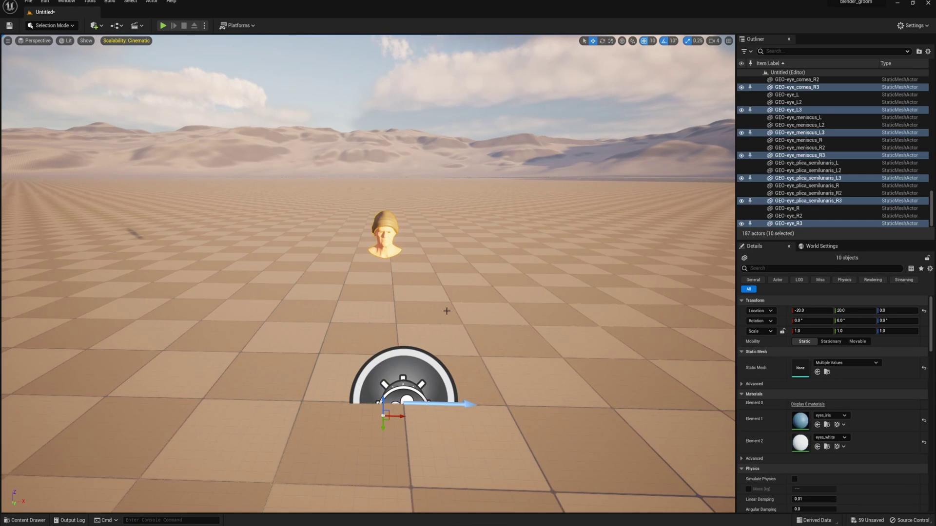
left_click(925, 311)
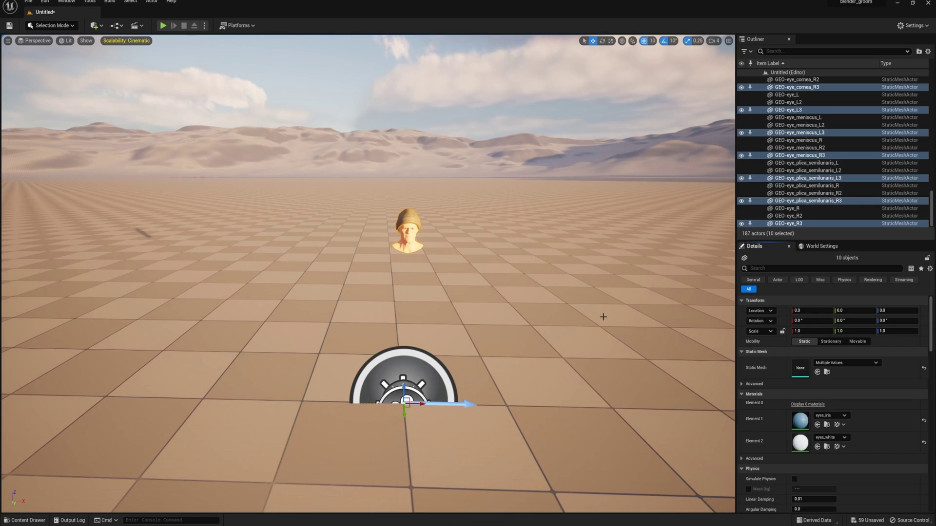
- Place all groom assets from the groom folder in the level and reset their location to the origin
key("ctrl+space")
double_click(191, 382)
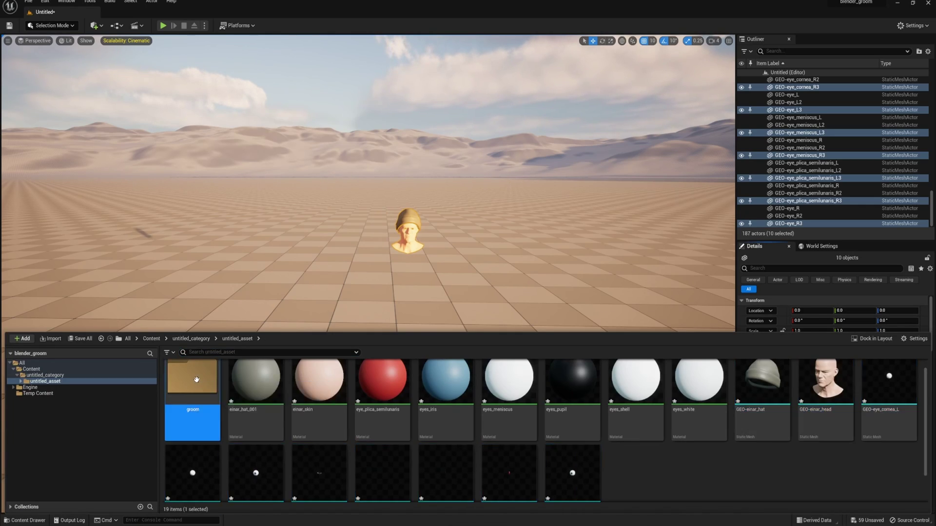
left_click(190, 390)
left_click(694, 397, "shift")
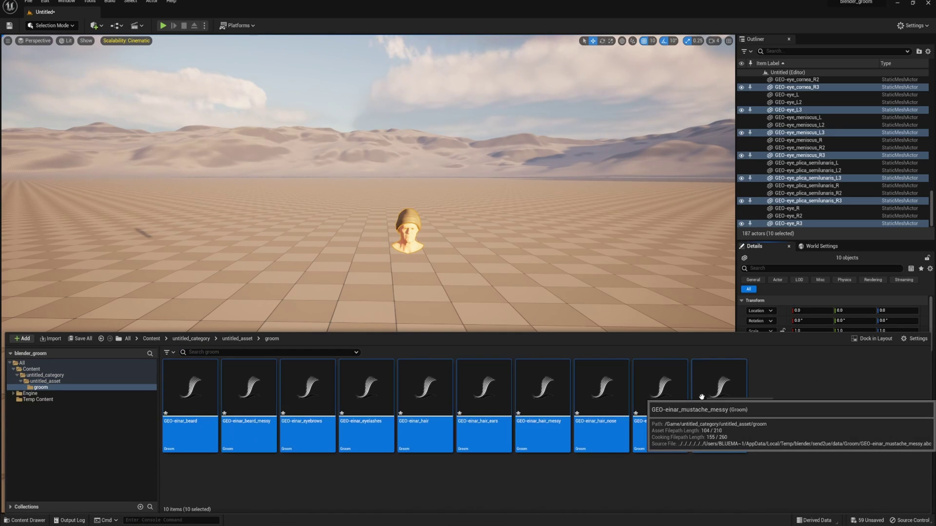
left_click_drag(695, 397, 708, 402)
left_click_drag(315, 393, 383, 430)
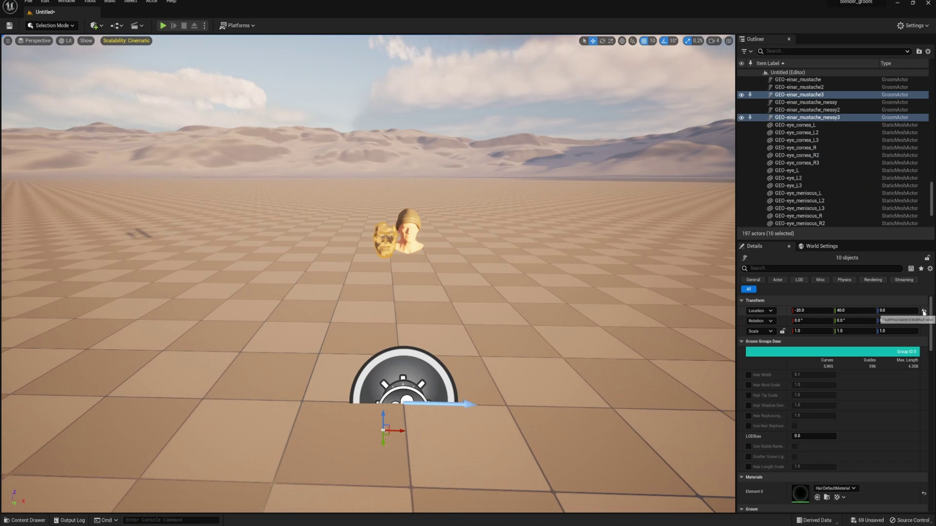
left_click(924, 311)
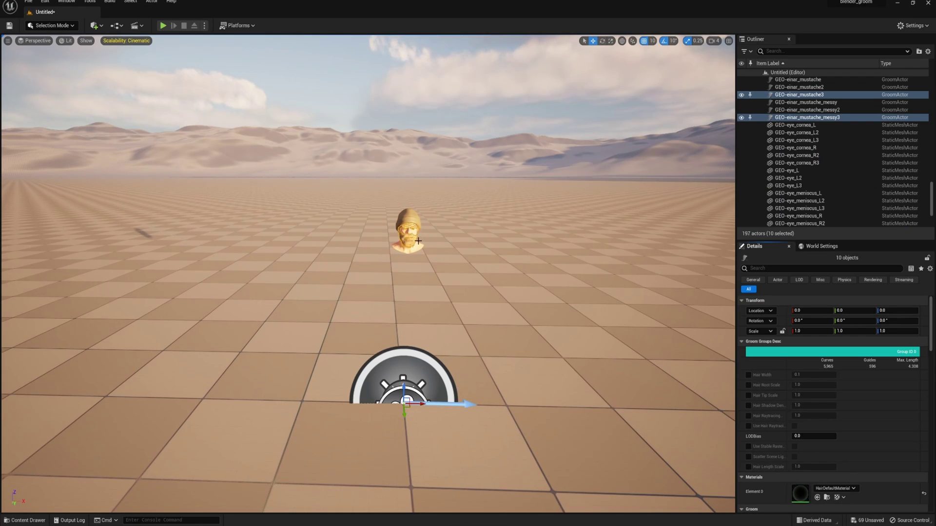
- Examine the head with its hair, beard and moustache grooms up close from the front and the side
key("f")
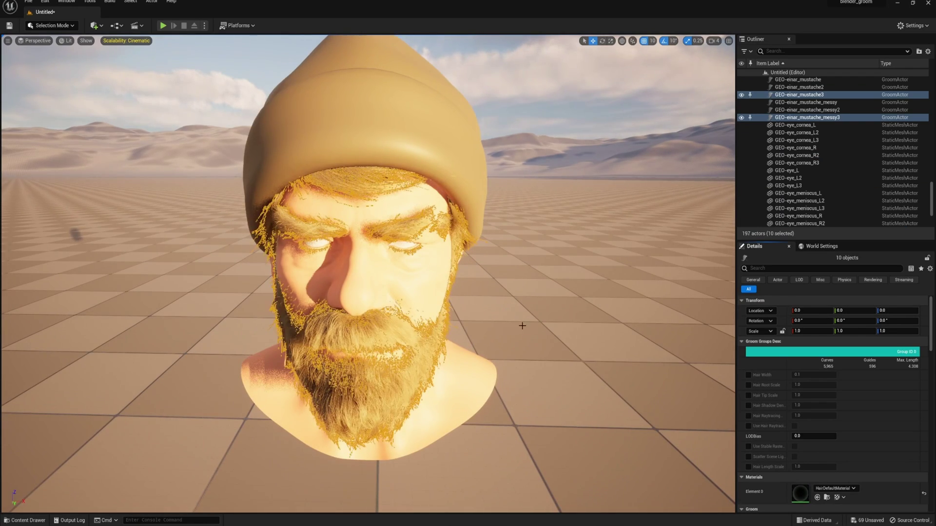
left_click(516, 341)
middle_click_drag(516, 340, 516, 253)
key("s")
right_click_drag(516, 253, 376, 215)
key("w")
key("d")
key("w")
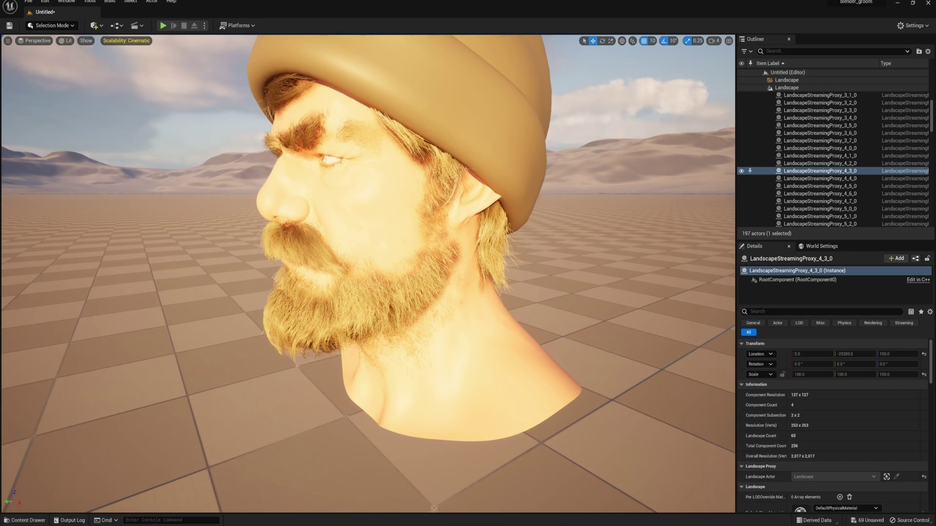
right_click_drag(478, 282, 471, 281)
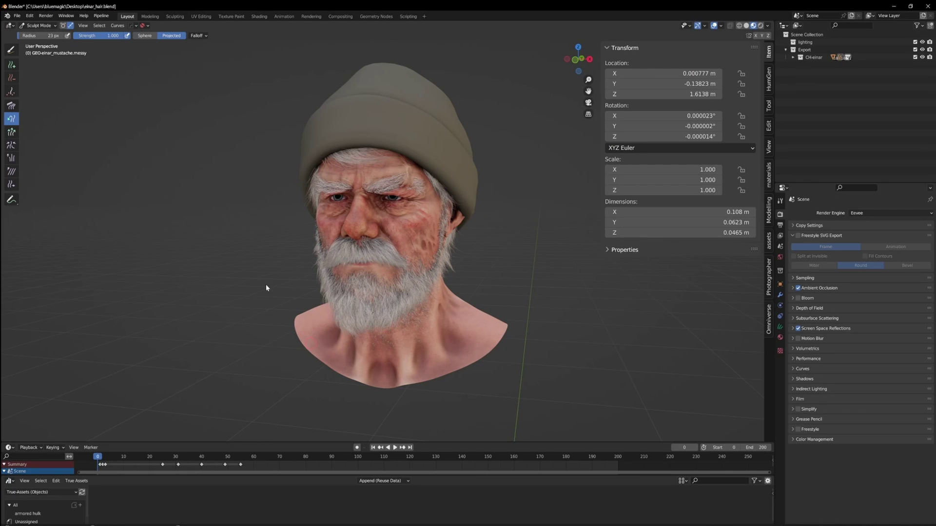
- Switch to Blender, set the sculpt brush radius to 109 px and pull the messy moustache's ends outward and upward into curls
middle_click_drag(259, 287, 266, 289)
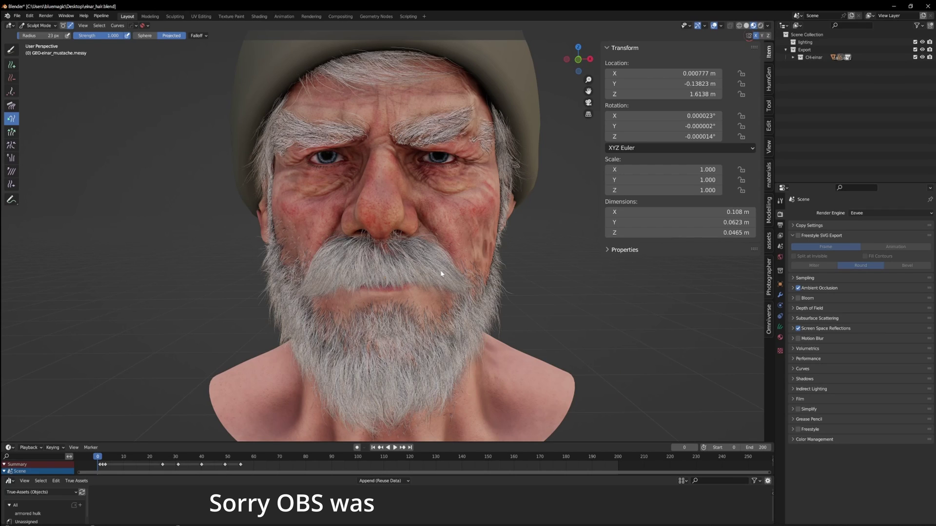
key("f")
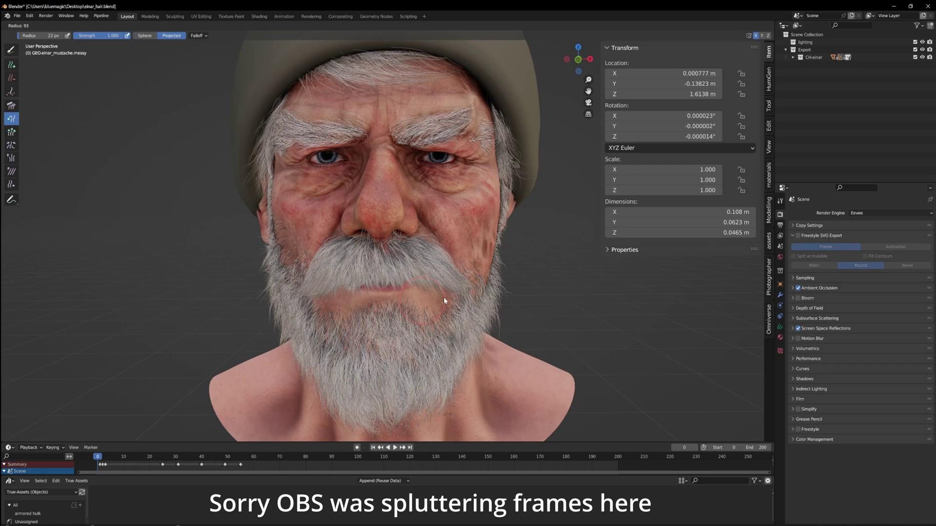
left_click(459, 282)
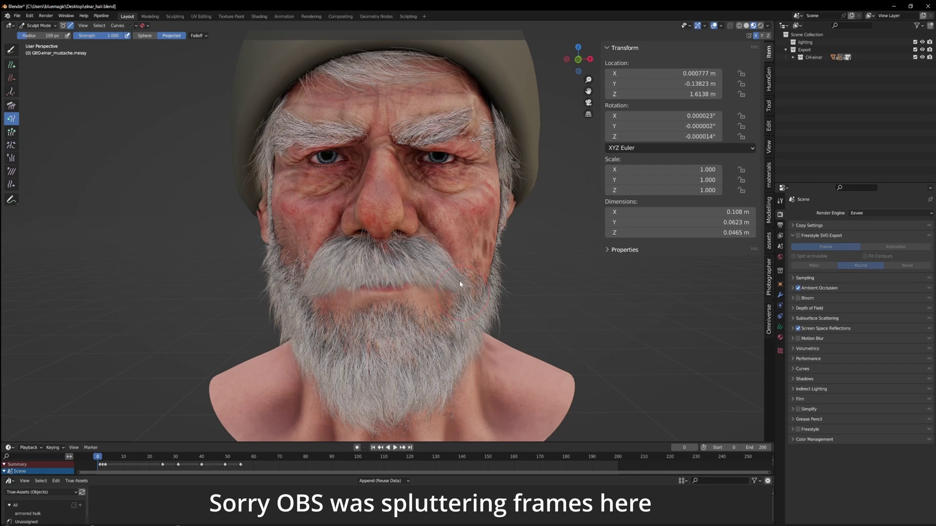
left_click_drag(499, 284, 507, 259)
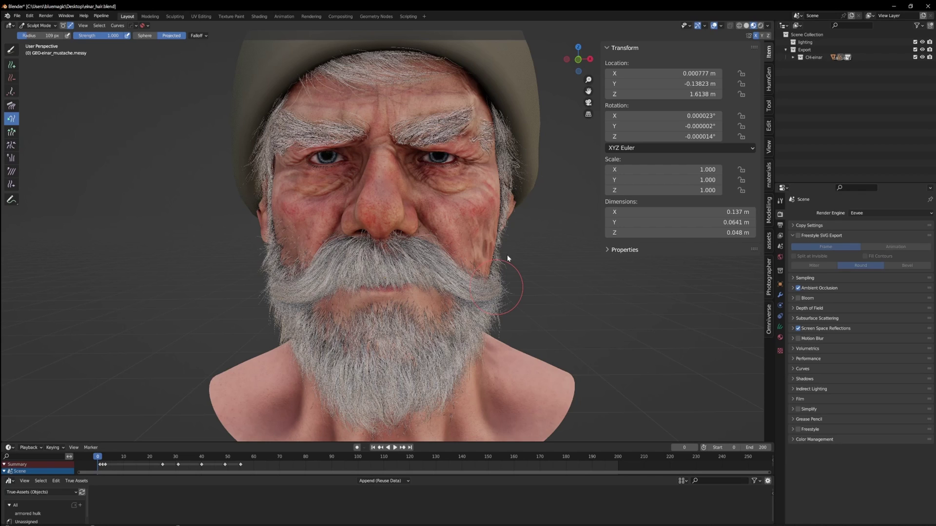
left_click_drag(507, 258, 508, 218)
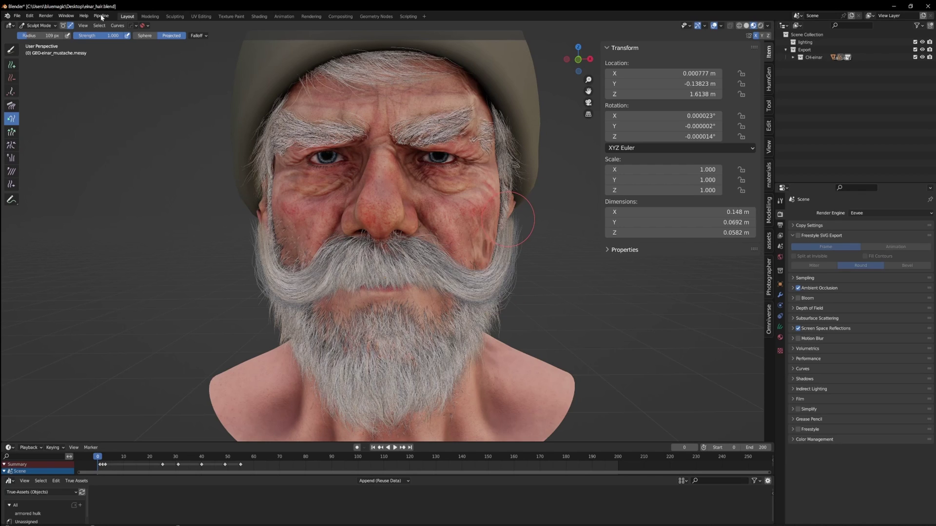
- Send the character with the reshaped moustache to Unreal again
left_click(101, 16)
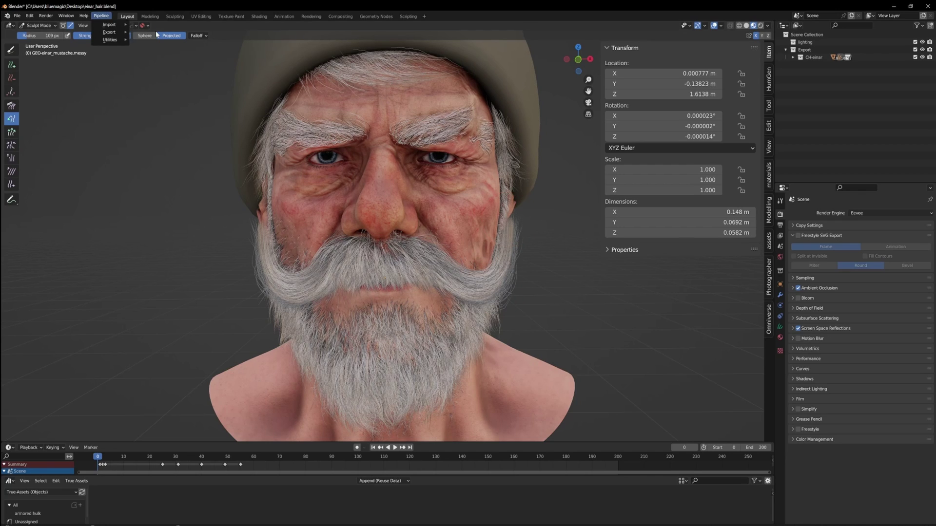
key("e")
left_click(157, 33)
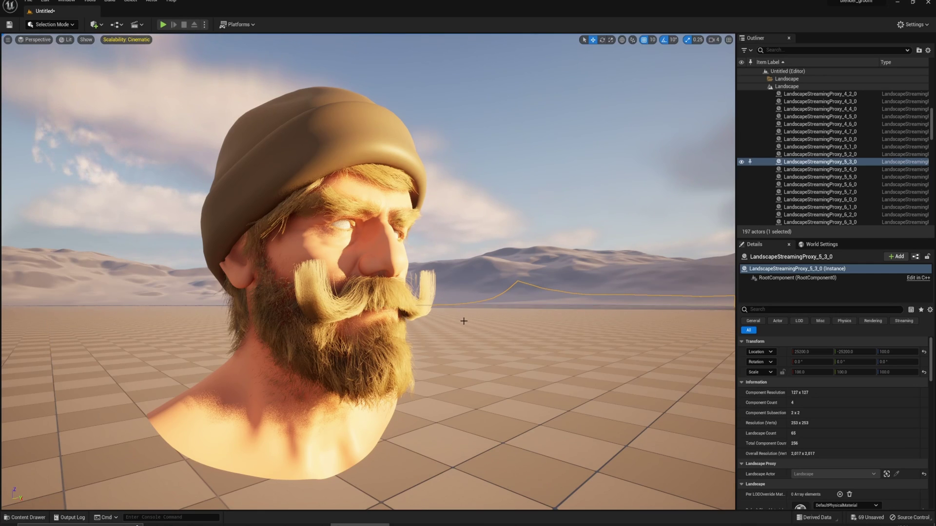
- Examine the updated curled moustache on the Unreal head from both sides, the front and various distances
mouse_move(468, 323)
right_mouse_down()
mouse_move(210, 342)
mouse_move(205, 365)
mouse_move(219, 341)
mouse_move(468, 328)
mouse_move(458, 327)
right_mouse_up()
key("d")
key("w")
key("s")
key("a")
key("s")
key("a")
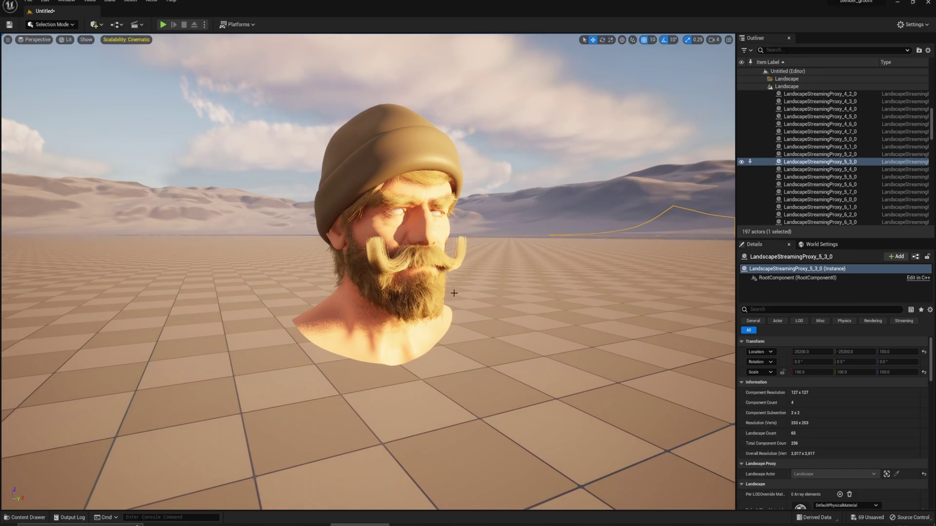
right_click_drag(454, 293, 327, 277)
key("a")
key("w")
key("d")
key("s")
key("a")
key("d")
key("w")
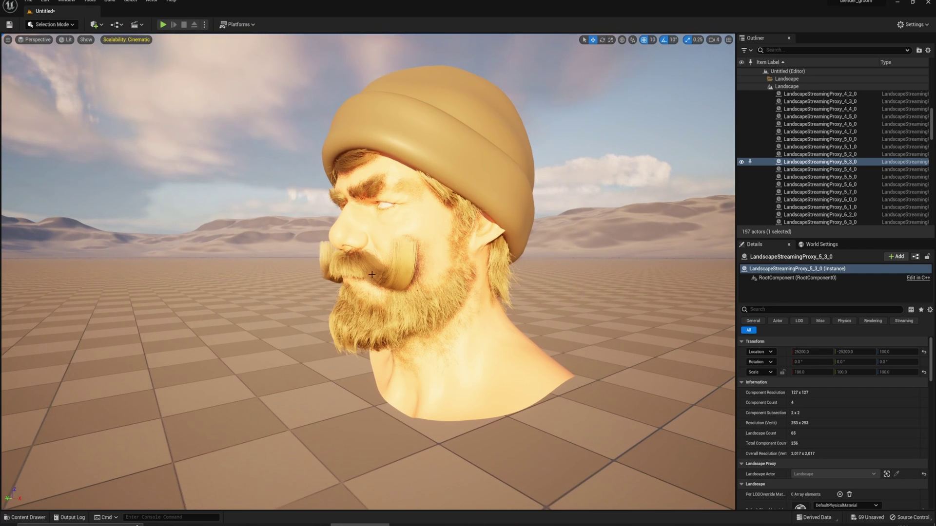
right_click_drag(368, 272, 302, 265)
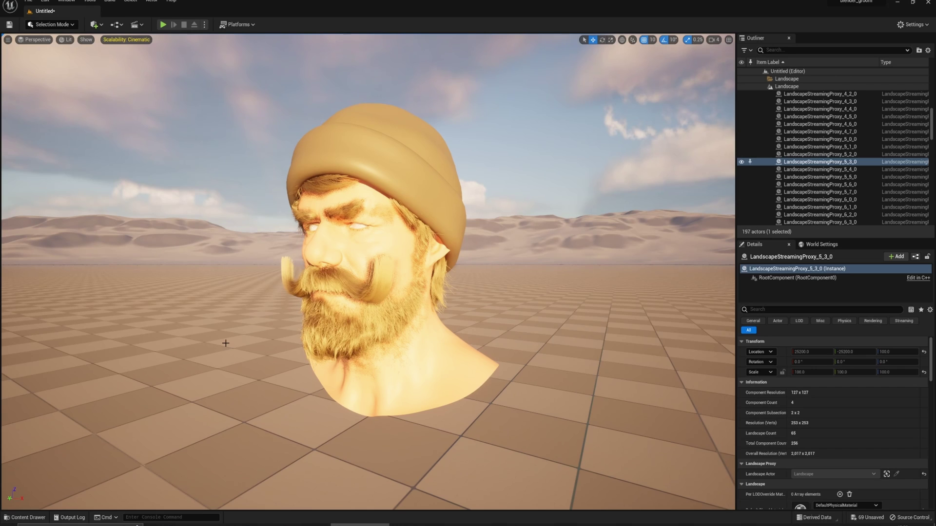
left_click_drag(231, 334, 288, 337, "alt")
mouse_move(232, 334)
right_mouse_down("alt")
mouse_move(273, 334)
mouse_move(215, 334)
right_mouse_up("alt")
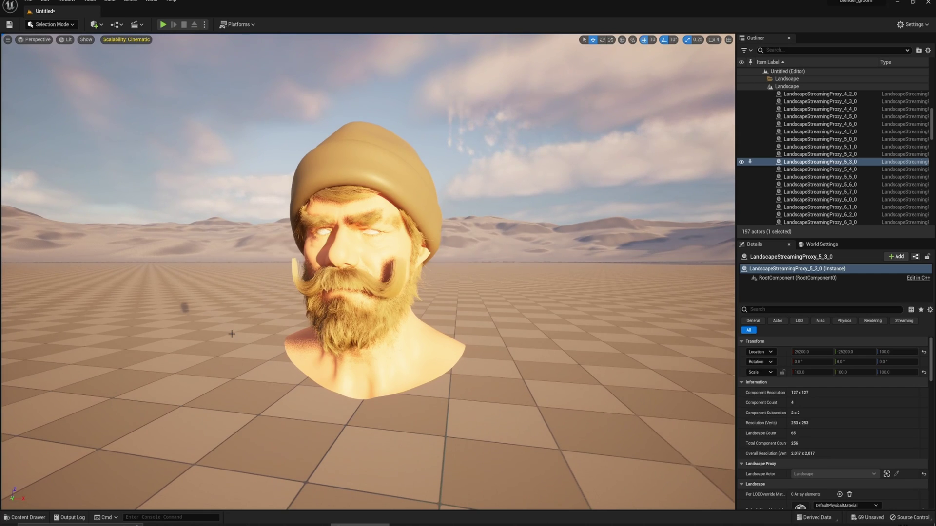